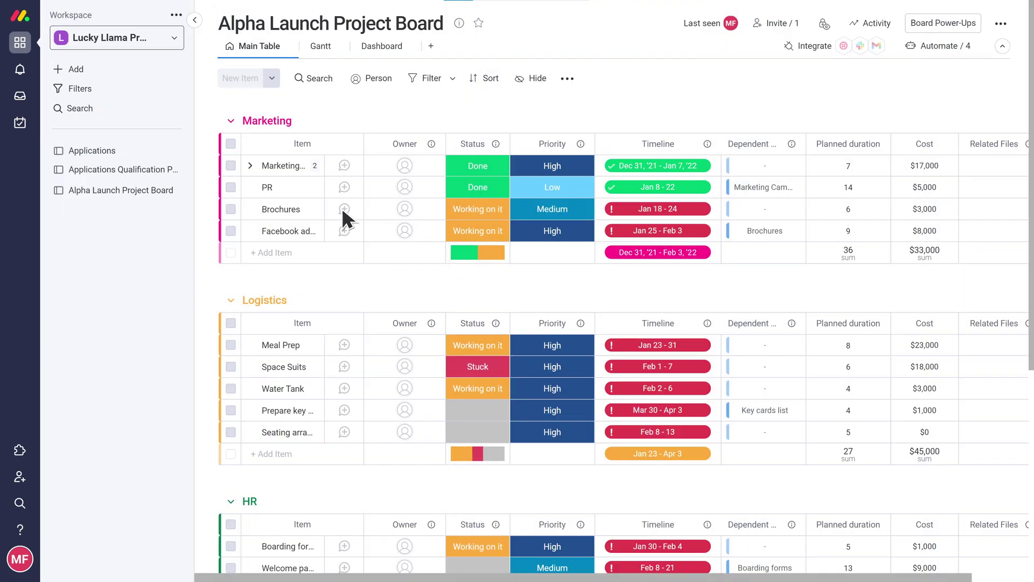
Expand the Marketing item's subitems, then switch to the board's Dashboard view
{"action": "left_click", "coordinate": [251, 163]}
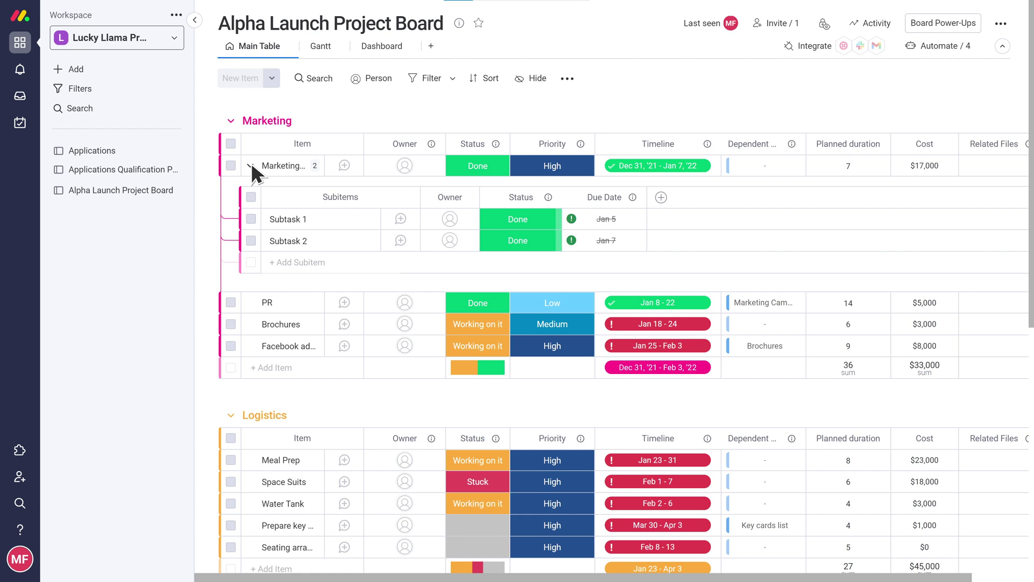
{"action": "left_click", "coordinate": [390, 43]}
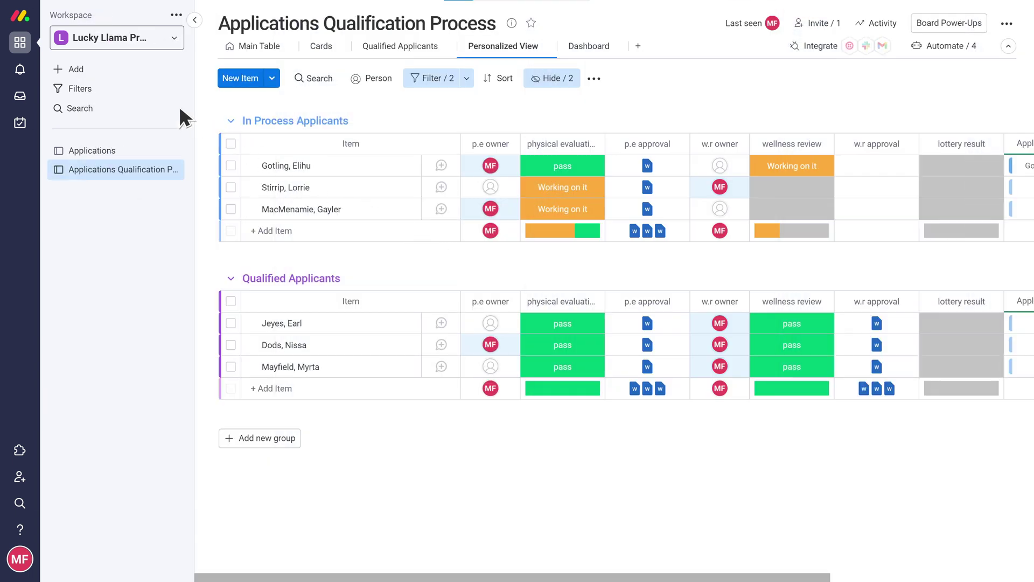
Add a folder named 'Live Launches' to the workspace from the sidebar Add menu
{"action": "left_click", "coordinate": [76, 69]}
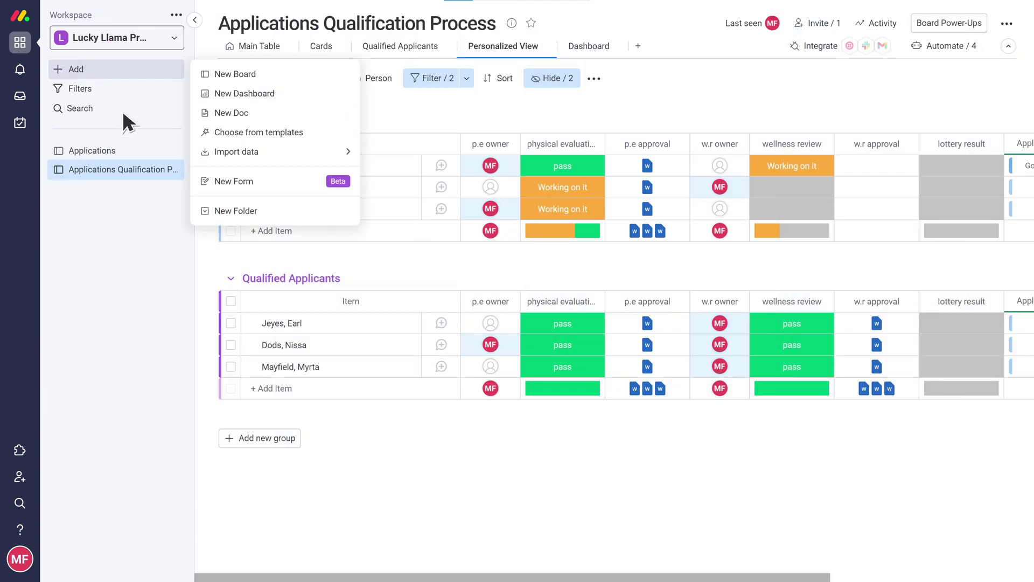
{"action": "left_click", "coordinate": [232, 207]}
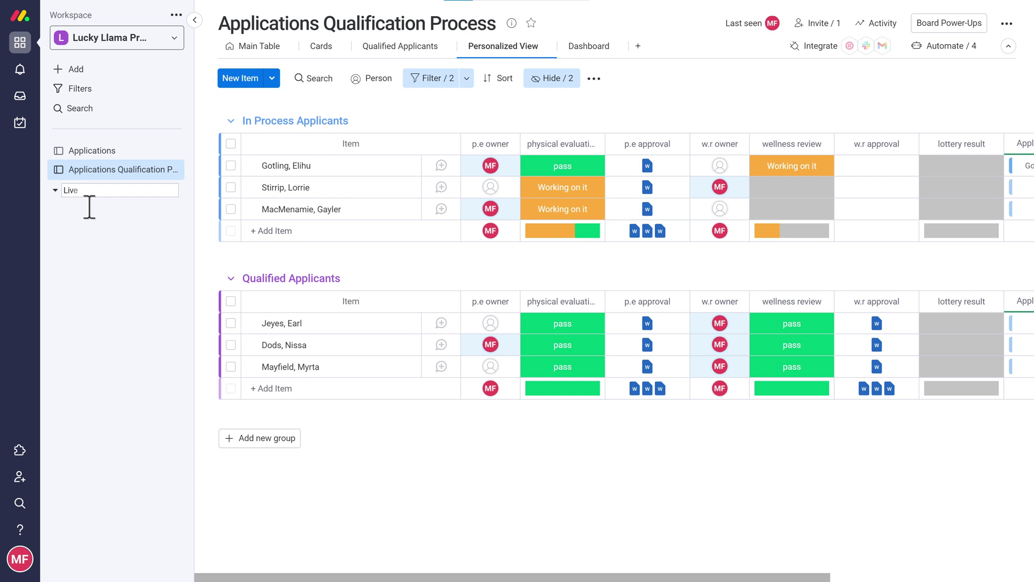
{"action": "type", "text": "Live Launches"}
{"action": "key", "text": "Return"}
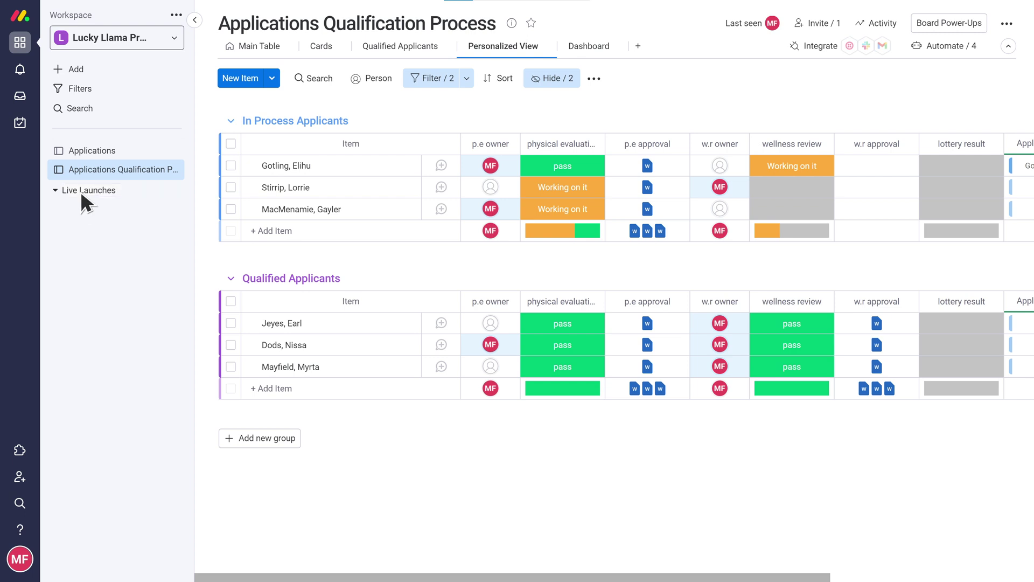
Create a new board from the Single Project template, found by searching 'single'
{"action": "left_click", "coordinate": [79, 69]}
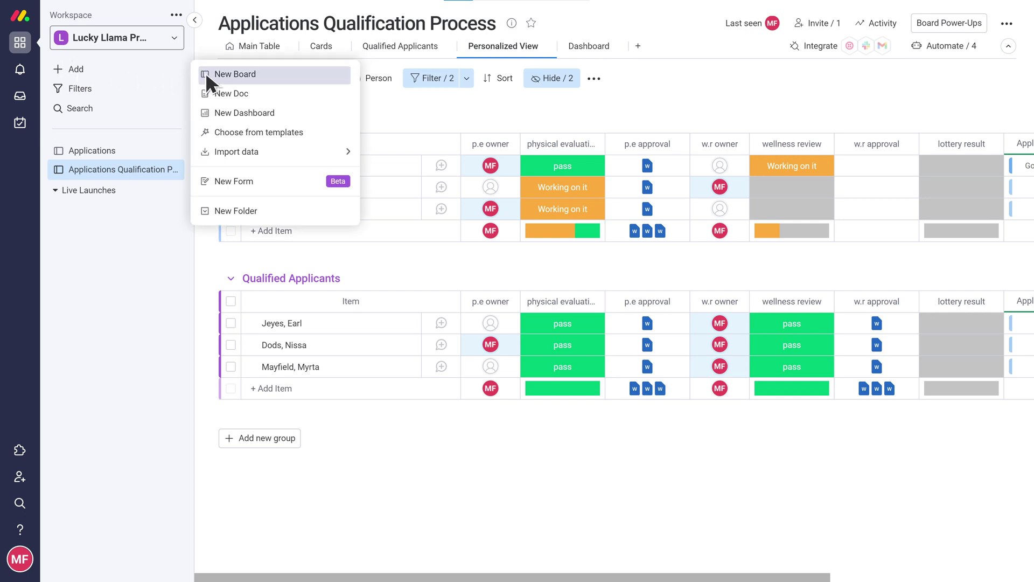
{"action": "left_click", "coordinate": [221, 73]}
{"action": "scroll", "coordinate": [222, 78], "scroll_direction": "down", "scroll_amount": 6}
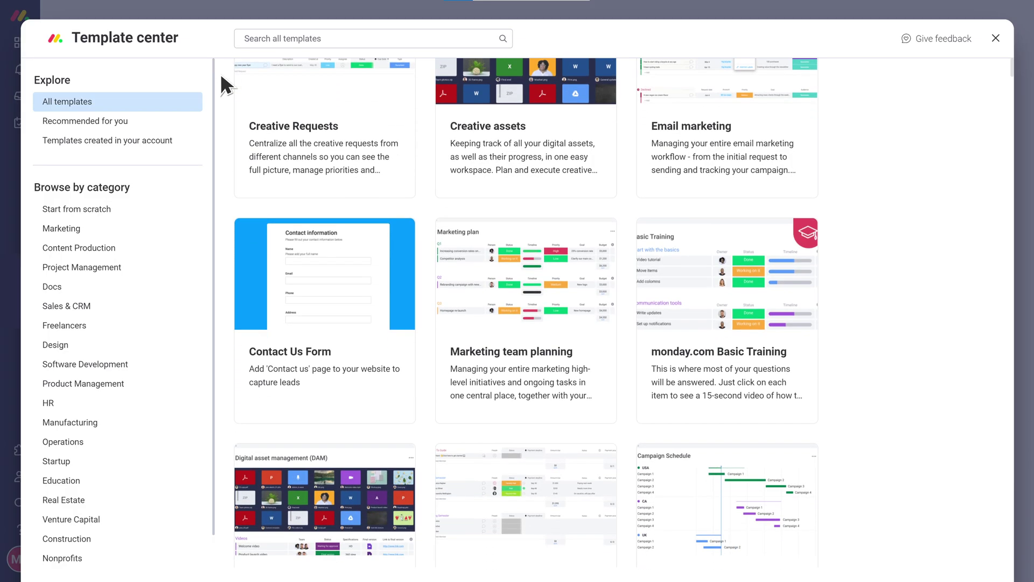
{"action": "scroll", "coordinate": [221, 78], "scroll_direction": "down", "scroll_amount": 9}
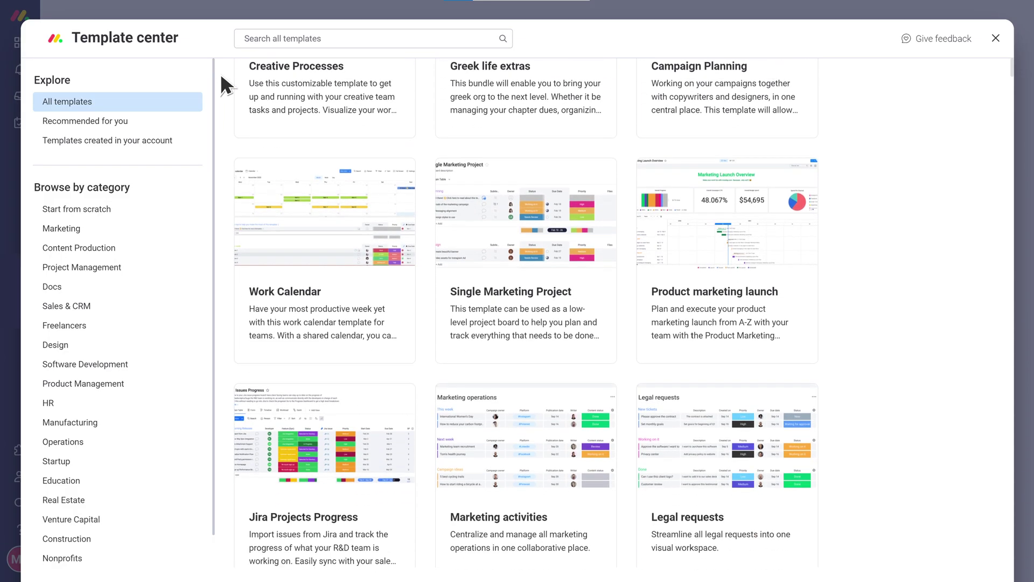
{"action": "scroll", "coordinate": [222, 77], "scroll_direction": "down", "scroll_amount": 1}
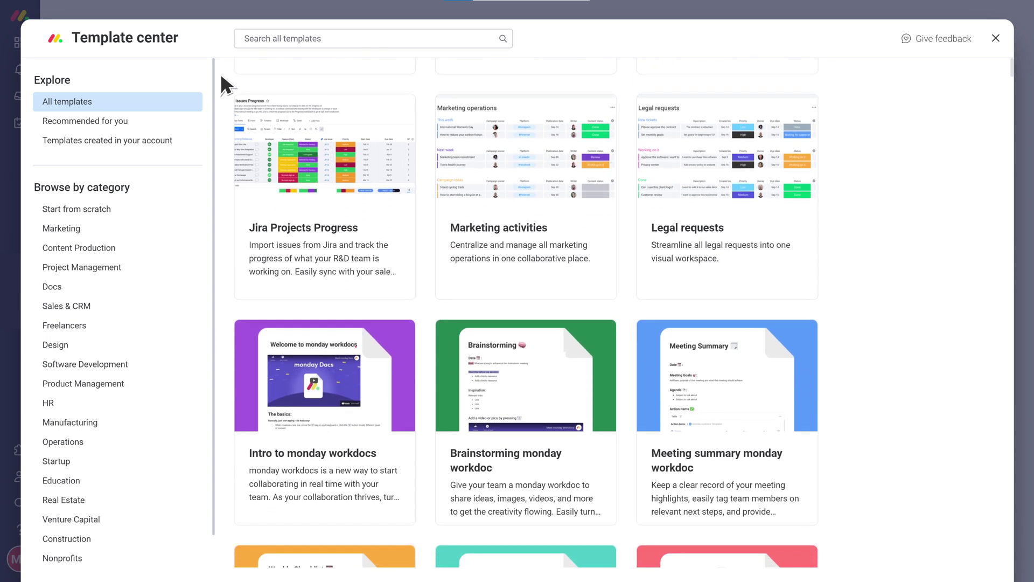
{"action": "left_click", "coordinate": [238, 35]}
{"action": "type", "text": "single"}
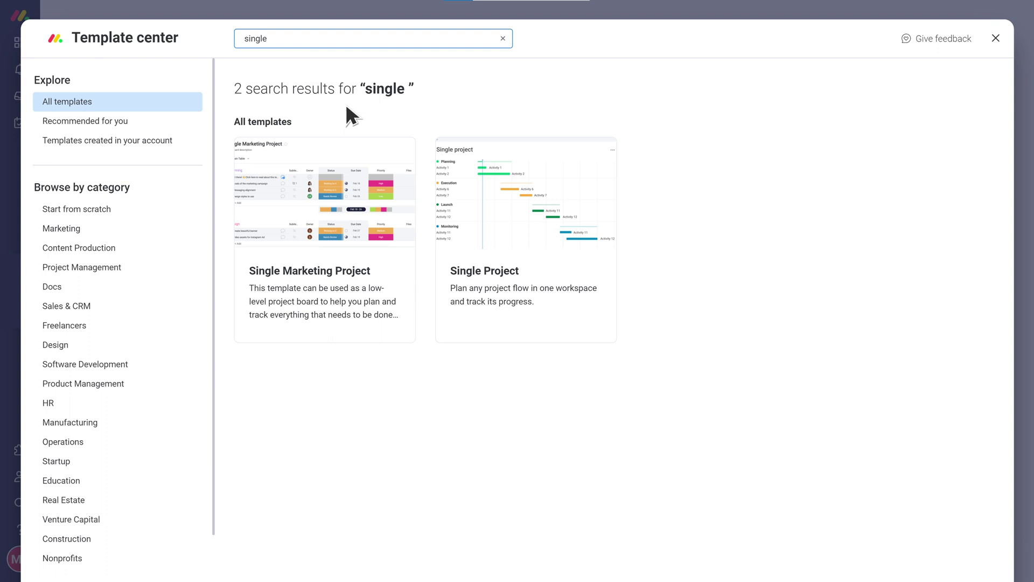
{"action": "left_click", "coordinate": [509, 212]}
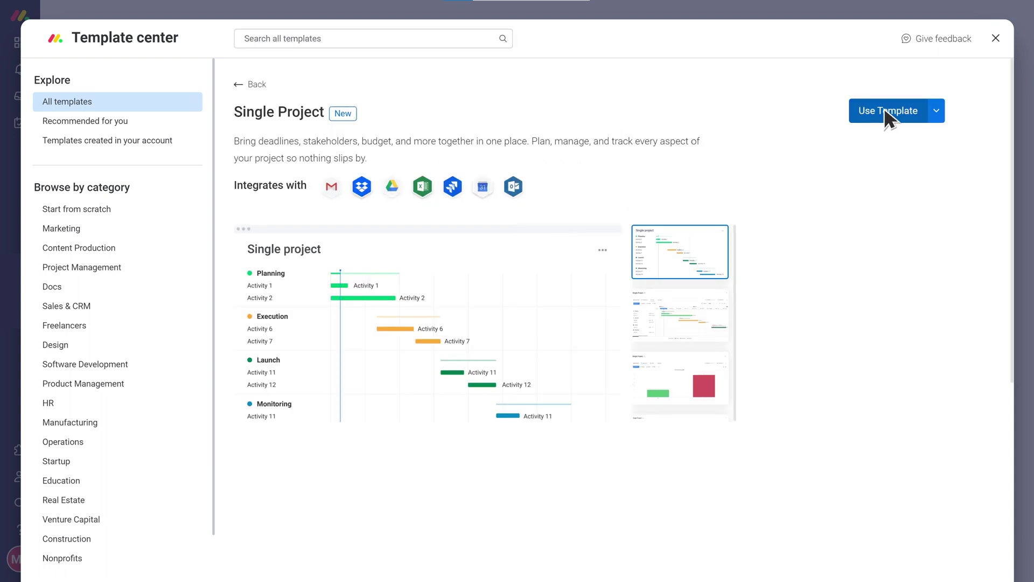
{"action": "left_click", "coordinate": [857, 116]}
{"action": "scroll", "coordinate": [1032, 151], "scroll_direction": "down", "scroll_amount": 1}
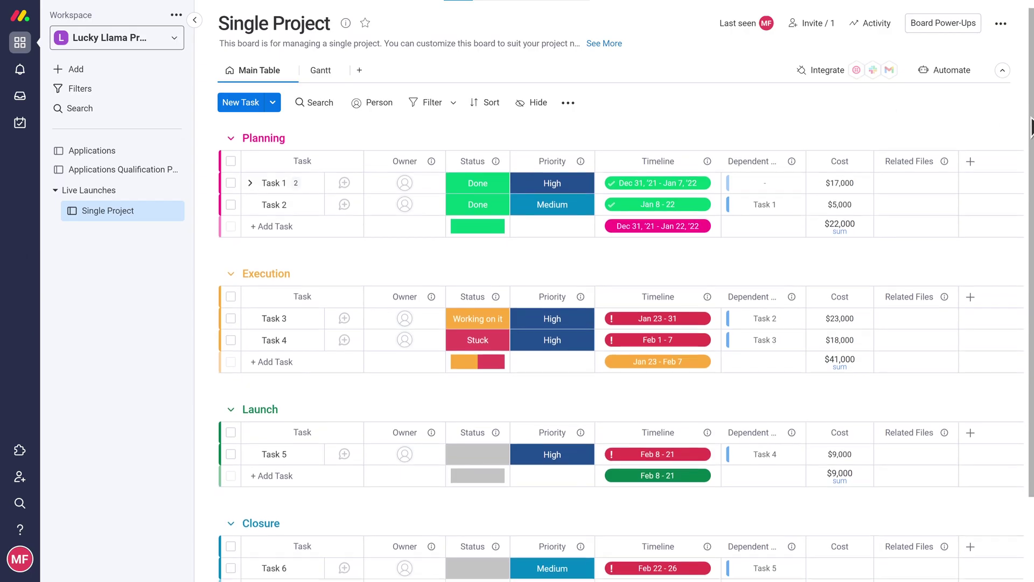
{"action": "left_click_drag", "start_coordinate": [1032, 151], "coordinate": [1032, 119]}
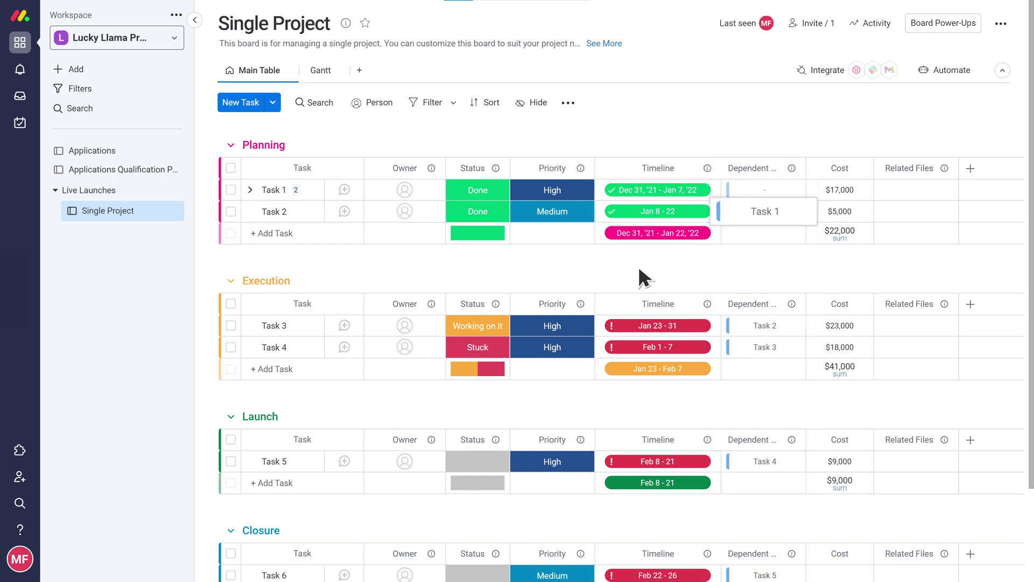
{"action": "left_click", "coordinate": [946, 66]}
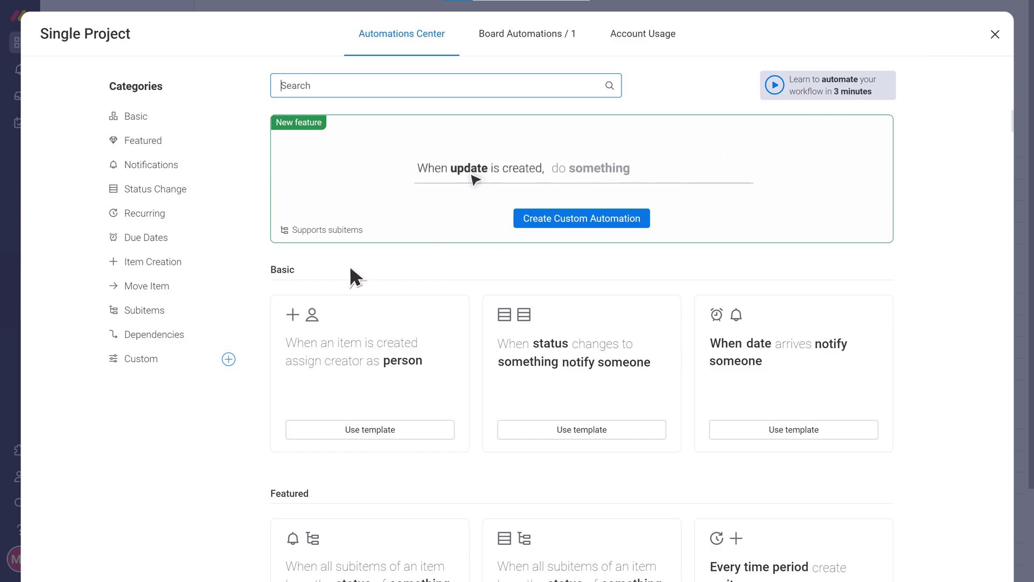
{"action": "left_click", "coordinate": [145, 331]}
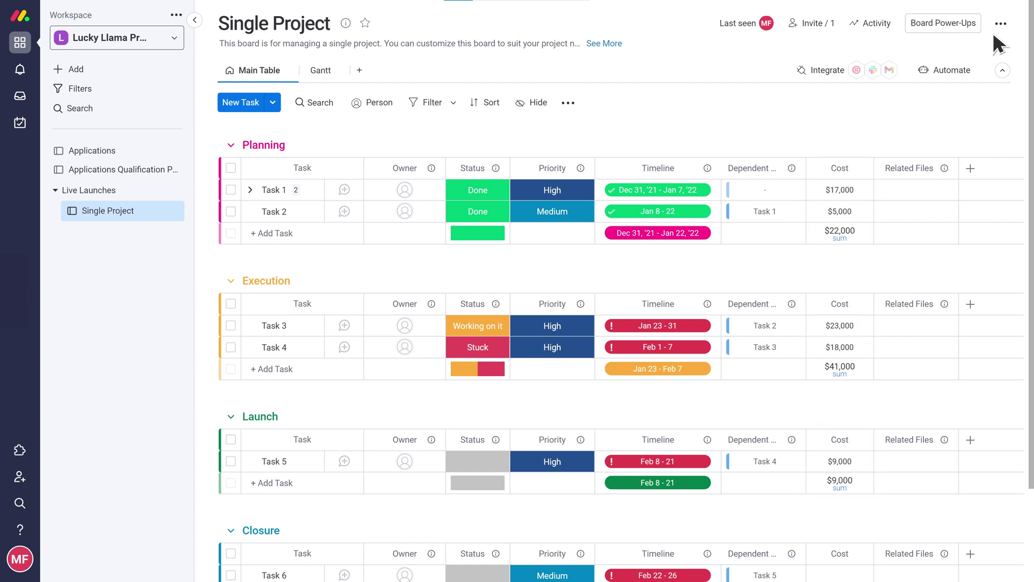
Delete the Related Files column and add a new Formula column
{"action": "left_click", "coordinate": [946, 168]}
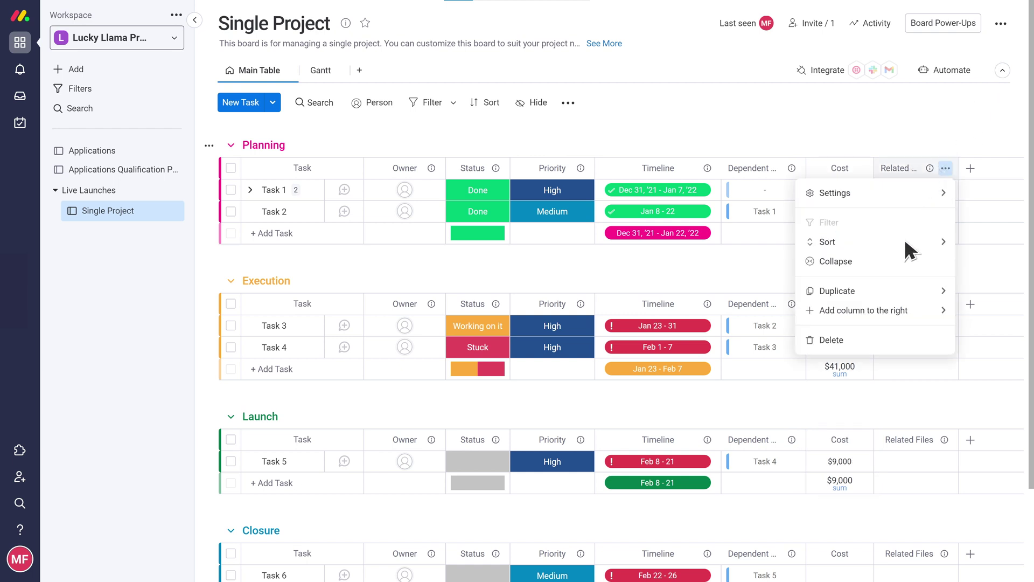
{"action": "left_click", "coordinate": [850, 337]}
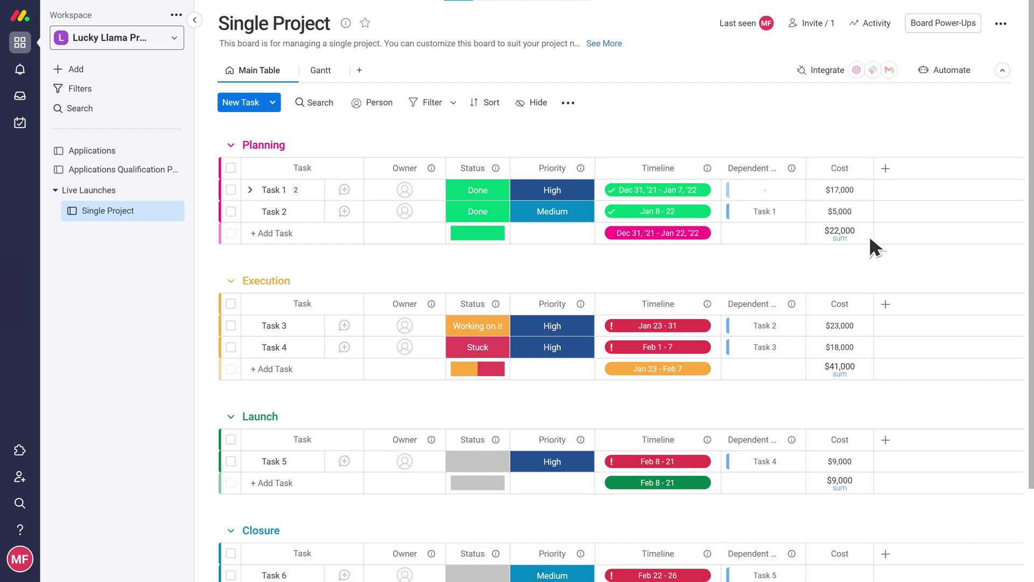
{"action": "left_click", "coordinate": [885, 168]}
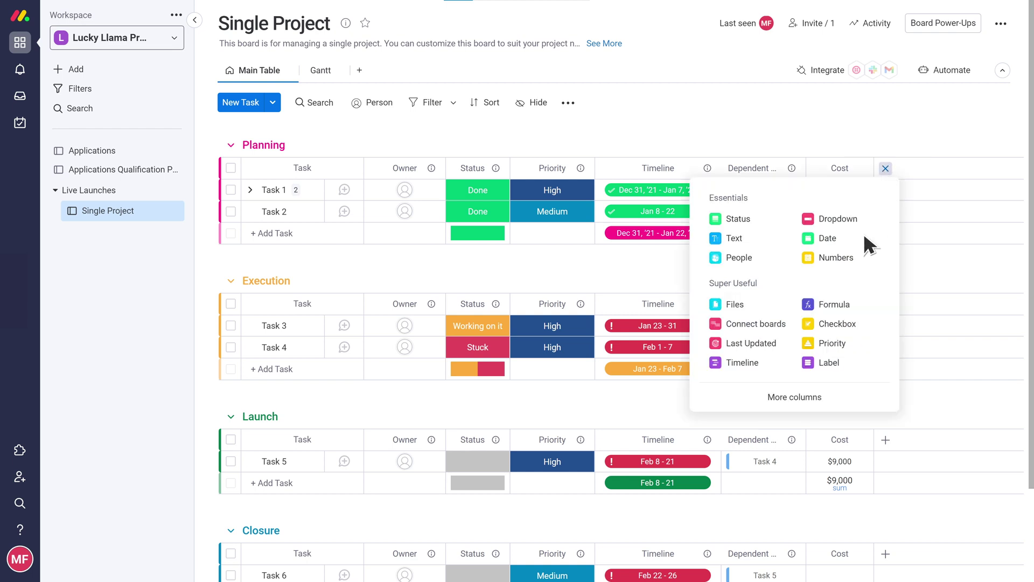
{"action": "left_click", "coordinate": [842, 305]}
Build the formula DAYS({Timeline#End},{Timeline#Start}) and apply it to the column
{"action": "left_click", "coordinate": [681, 298]}
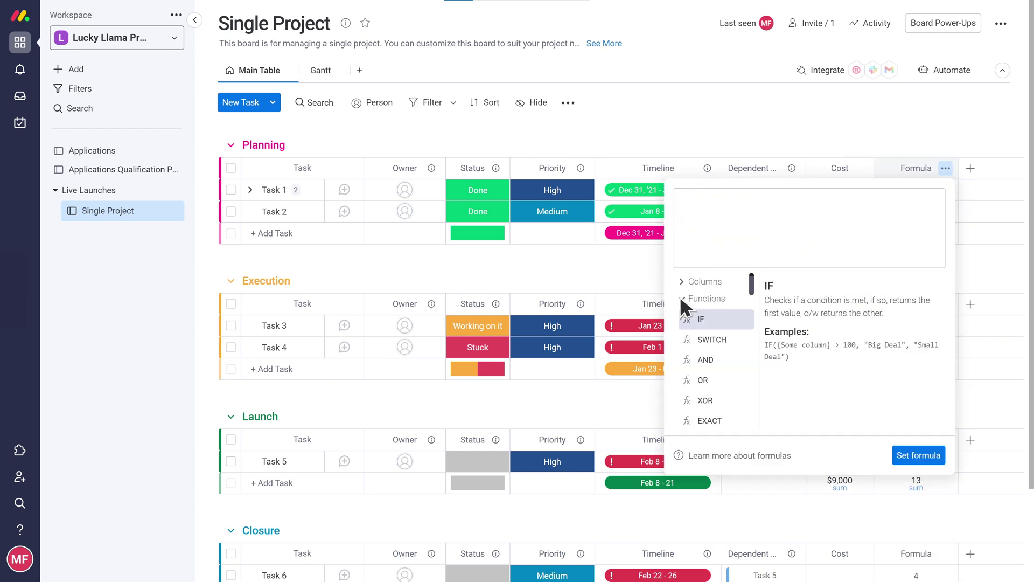
{"action": "left_click_drag", "start_coordinate": [751, 275], "coordinate": [745, 327]}
{"action": "left_click", "coordinate": [709, 288]}
{"action": "left_click", "coordinate": [704, 279]}
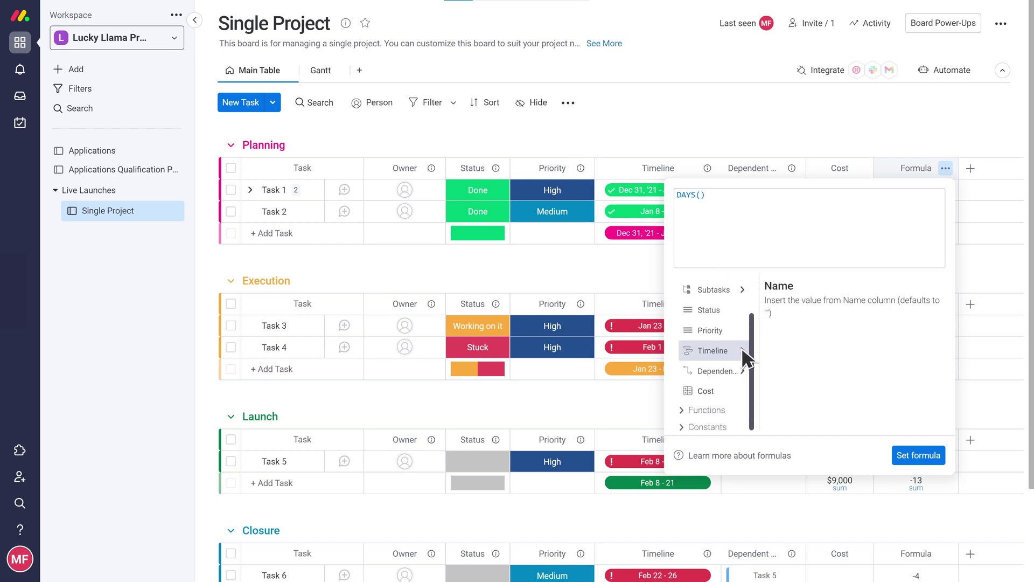
{"action": "left_click", "coordinate": [741, 348]}
{"action": "left_click", "coordinate": [712, 386]}
{"action": "type", "text": ","}
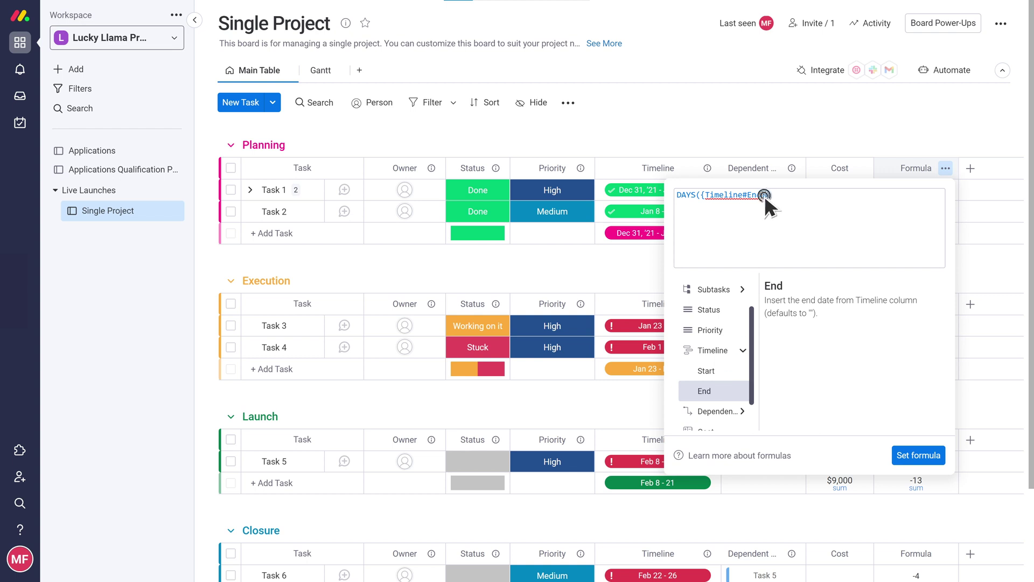
{"action": "left_click", "coordinate": [715, 370]}
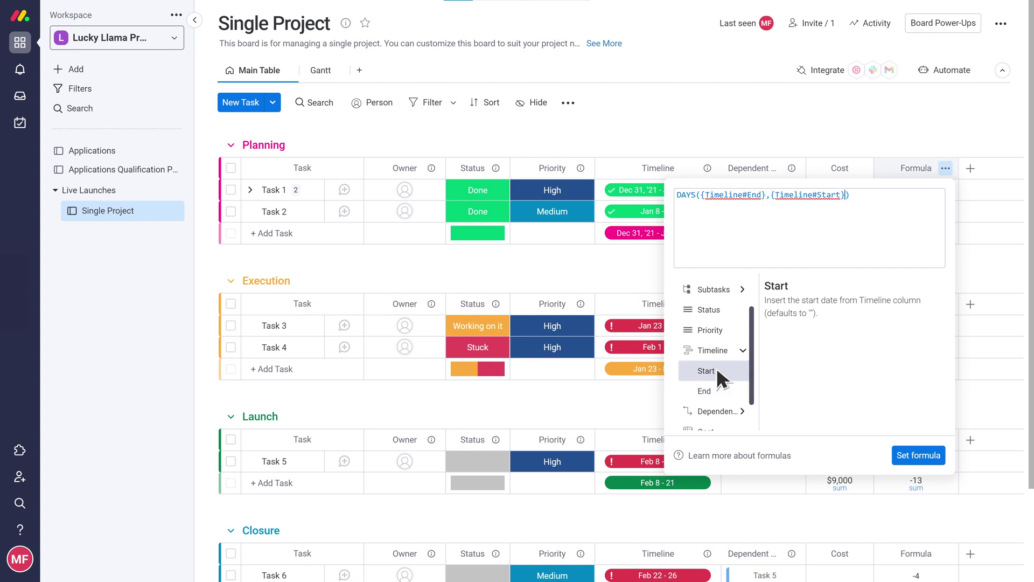
{"action": "left_click", "coordinate": [894, 454]}
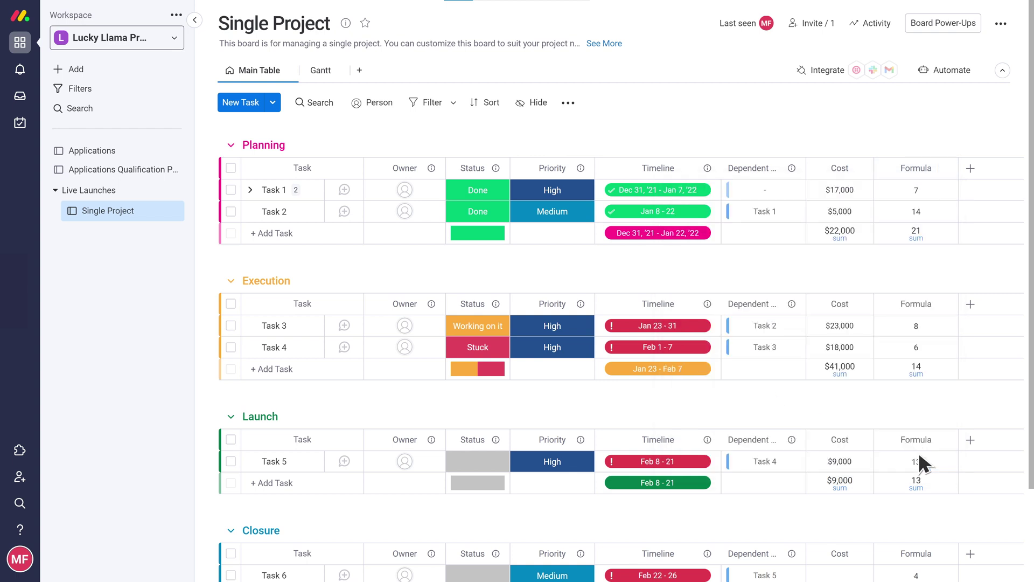
Rename the formula column header to 'Duration'
{"action": "left_click", "coordinate": [936, 170]}
{"action": "key", "text": "BackSpace"}
{"action": "type", "text": "Duration"}
{"action": "key", "text": "Return"}
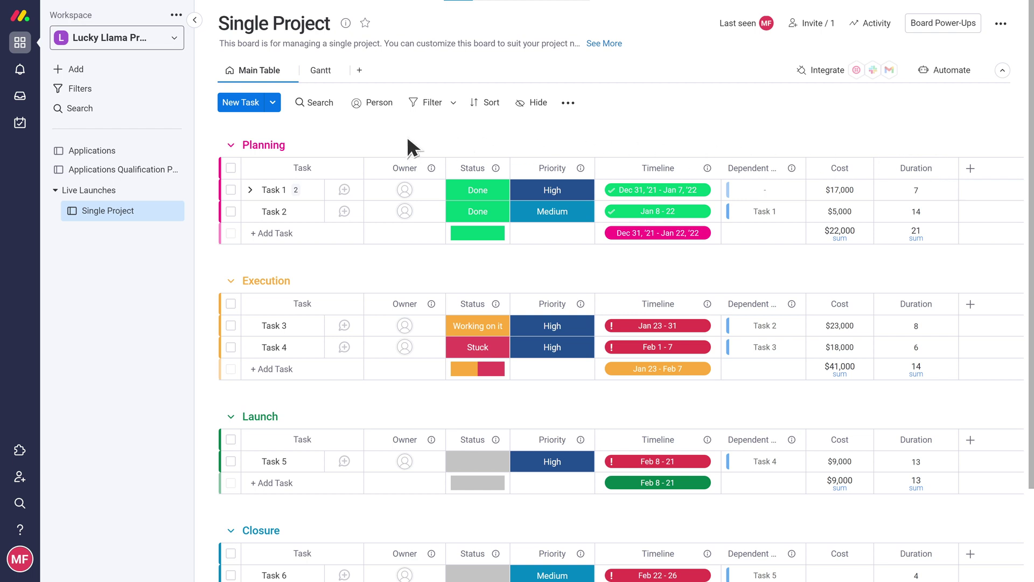
Rename the Planning, Execution, Launch and Closure groups to Marketing, Logistics, HR and Engineering
{"action": "left_click", "coordinate": [266, 143]}
{"action": "type", "text": "Marketing"}
{"action": "key", "text": "Return"}
{"action": "left_click", "coordinate": [265, 281]}
{"action": "key", "text": "BackSpace"}
{"action": "type", "text": "Logistics"}
{"action": "key", "text": "Return"}
{"action": "left_click", "coordinate": [261, 412]}
{"action": "type", "text": "HR"}
{"action": "key", "text": "Return"}
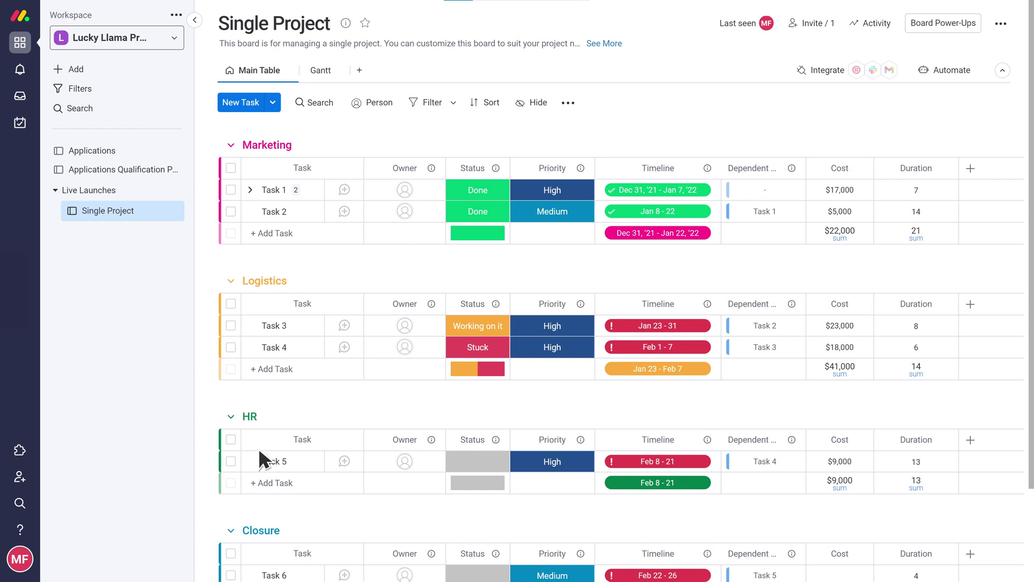
{"action": "left_click", "coordinate": [256, 529]}
{"action": "type", "text": "Engineering"}
{"action": "key", "text": "Return"}
Retitle the board 'Alpha Launch Project Board'
{"action": "left_click", "coordinate": [227, 30]}
{"action": "type", "text": "Alpha Launch Project Board"}
{"action": "key", "text": "Return"}
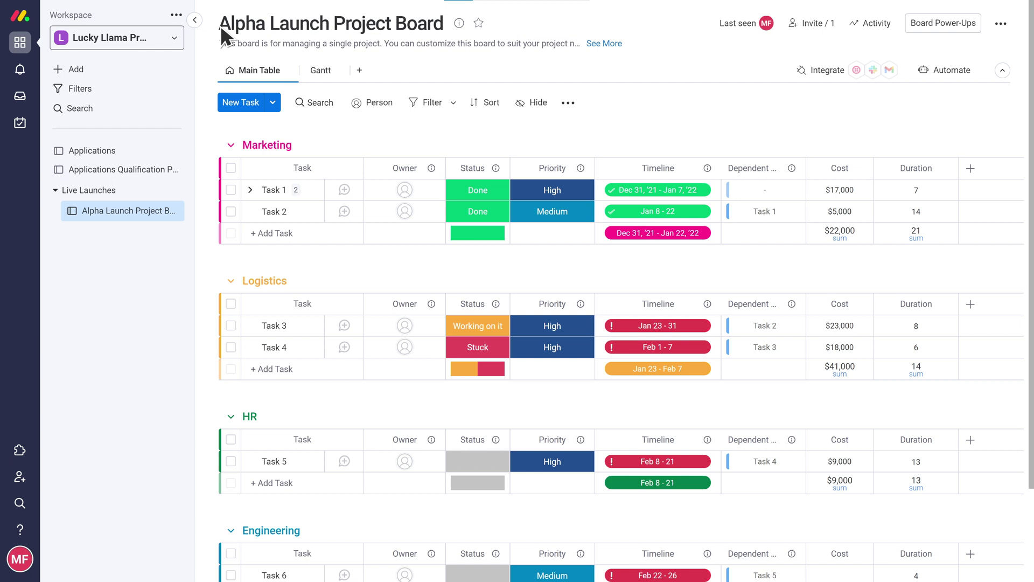
Post an update on Task 1 mentioning a teammate: 'what do you think about this? Is it ready?'
{"action": "left_click", "coordinate": [344, 189]}
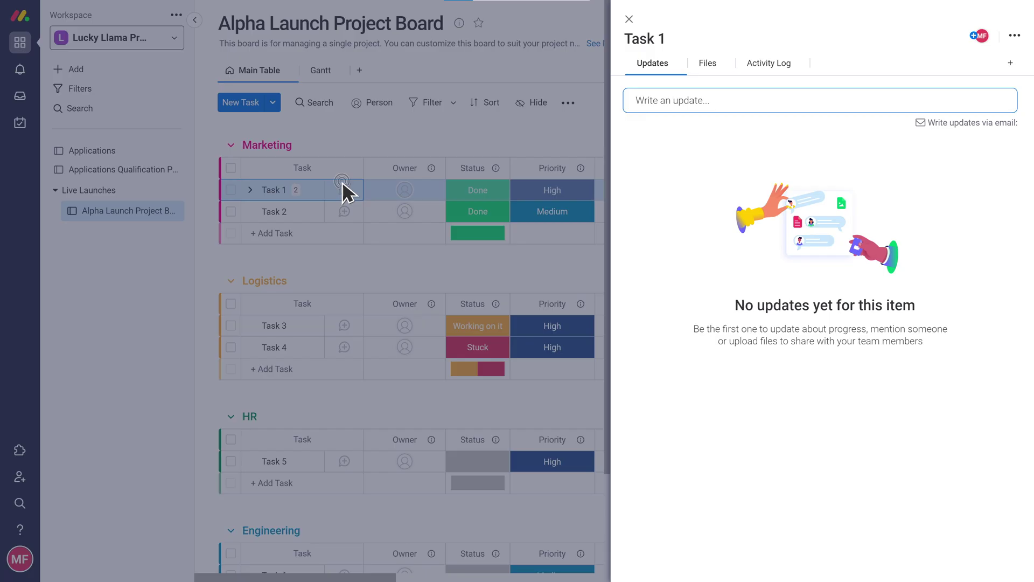
{"action": "left_click", "coordinate": [677, 99]}
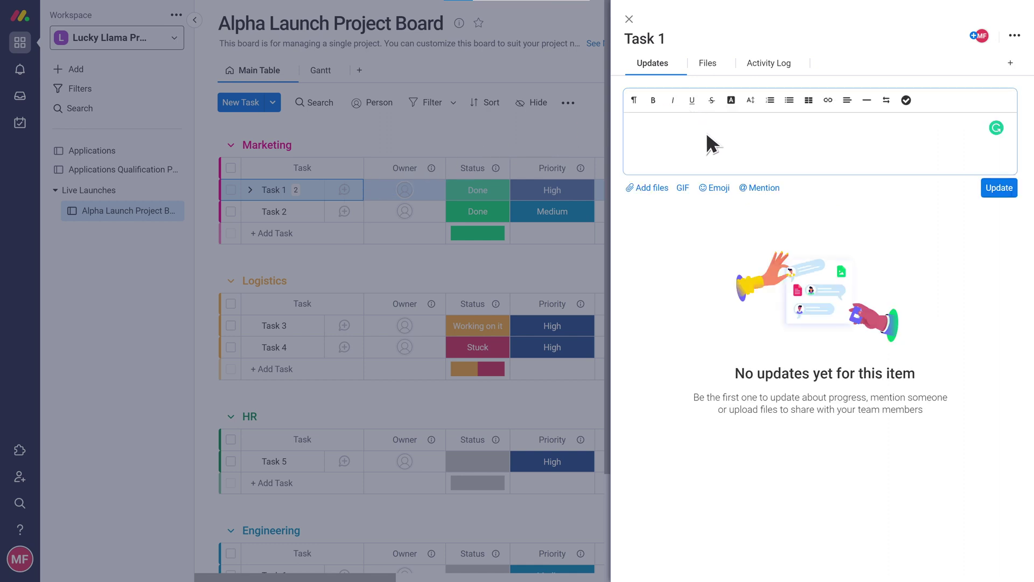
{"action": "left_click", "coordinate": [745, 182]}
{"action": "left_click", "coordinate": [696, 172]}
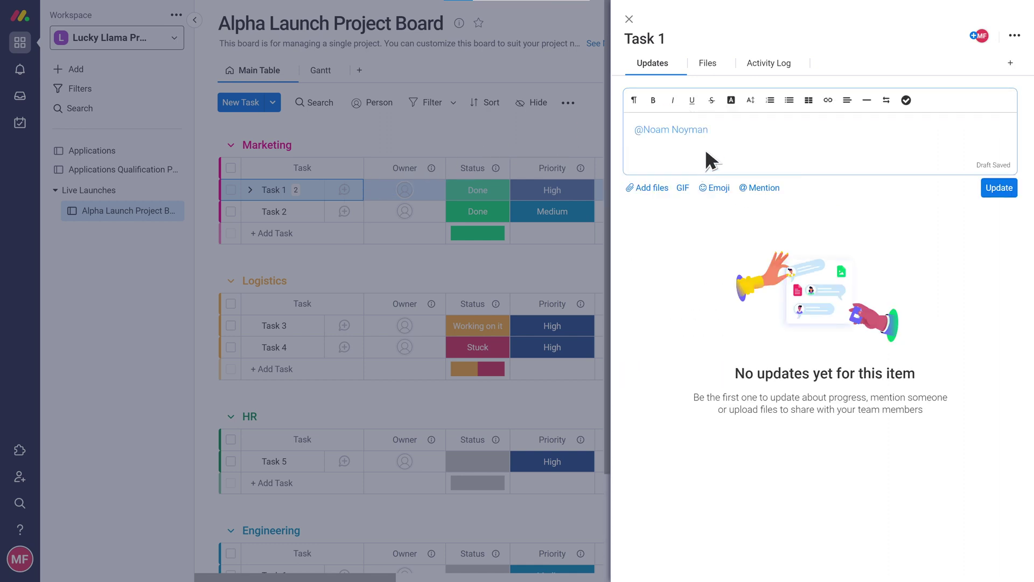
{"action": "type", "text": ", what do you think about this? Is it ready?"}
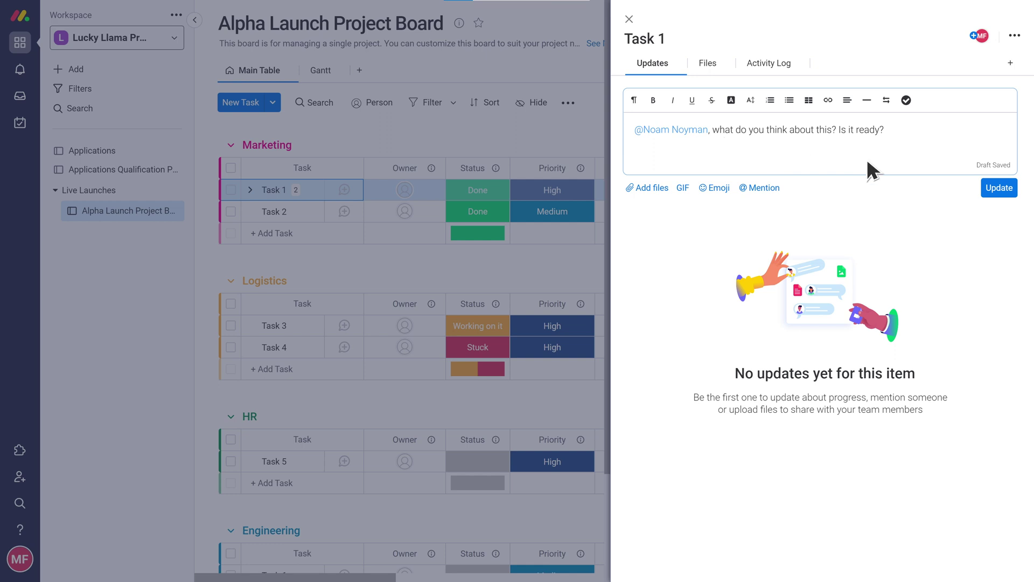
{"action": "left_click", "coordinate": [999, 188]}
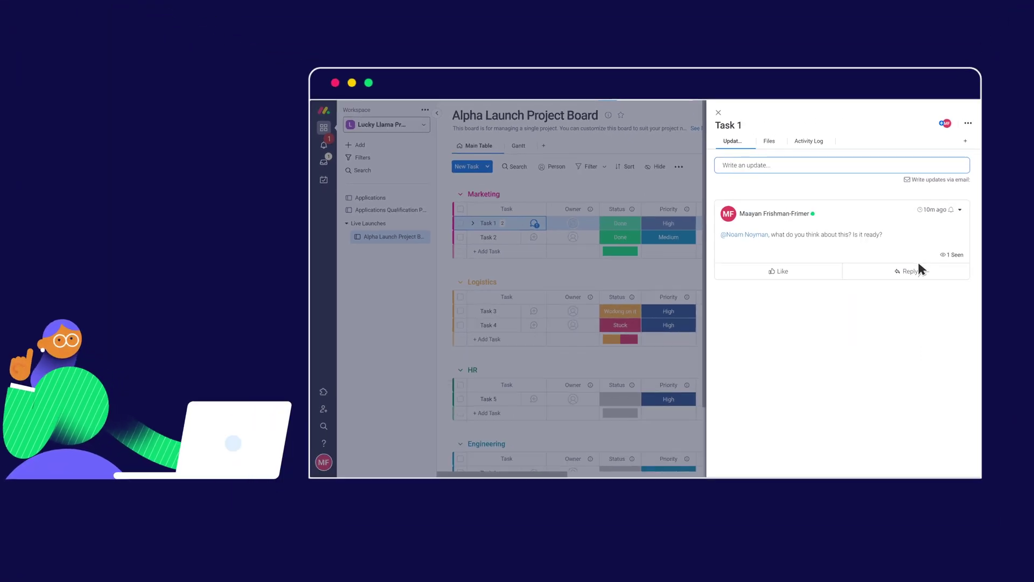
Reply 'absolutely, it's looks great!' to the posted update and close the panel
{"action": "left_click", "coordinate": [908, 270]}
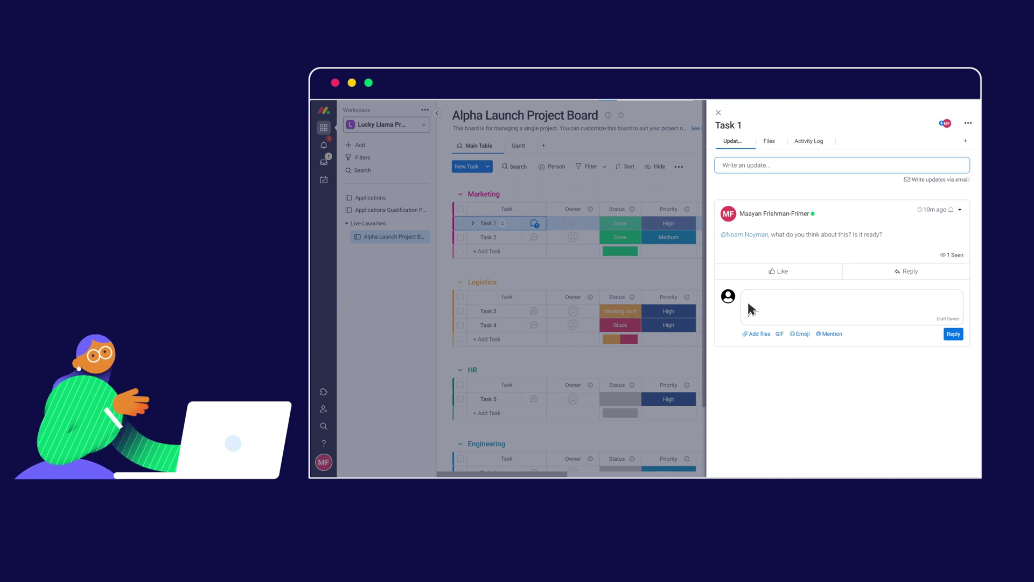
{"action": "type", "text": "absolutely, it's looks great!"}
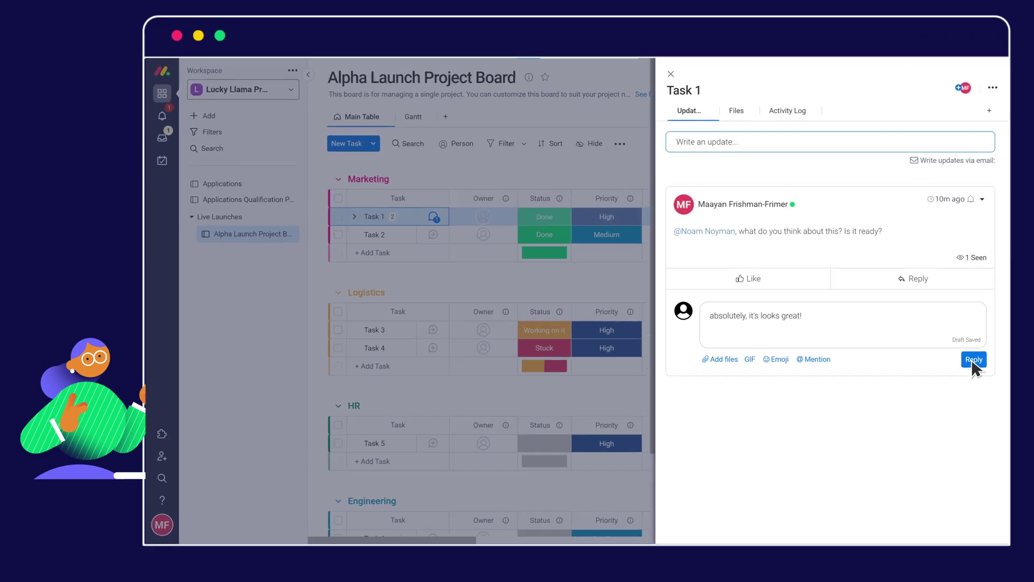
{"action": "left_click", "coordinate": [973, 360]}
{"action": "left_click", "coordinate": [629, 19]}
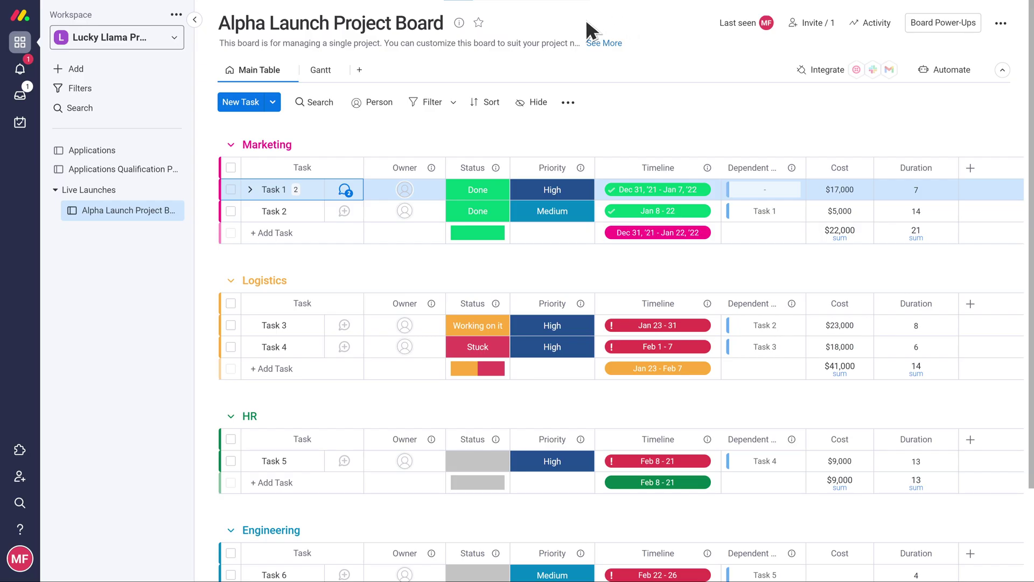
Check the notifications, then open the Inbox listing the teammate-mention update
{"action": "left_click", "coordinate": [19, 68]}
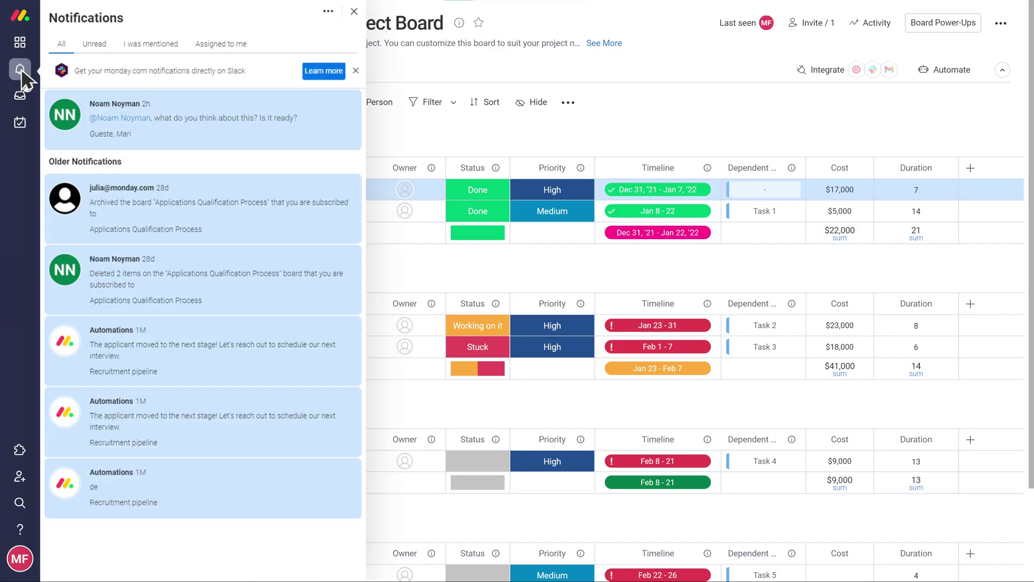
{"action": "left_click", "coordinate": [21, 97]}
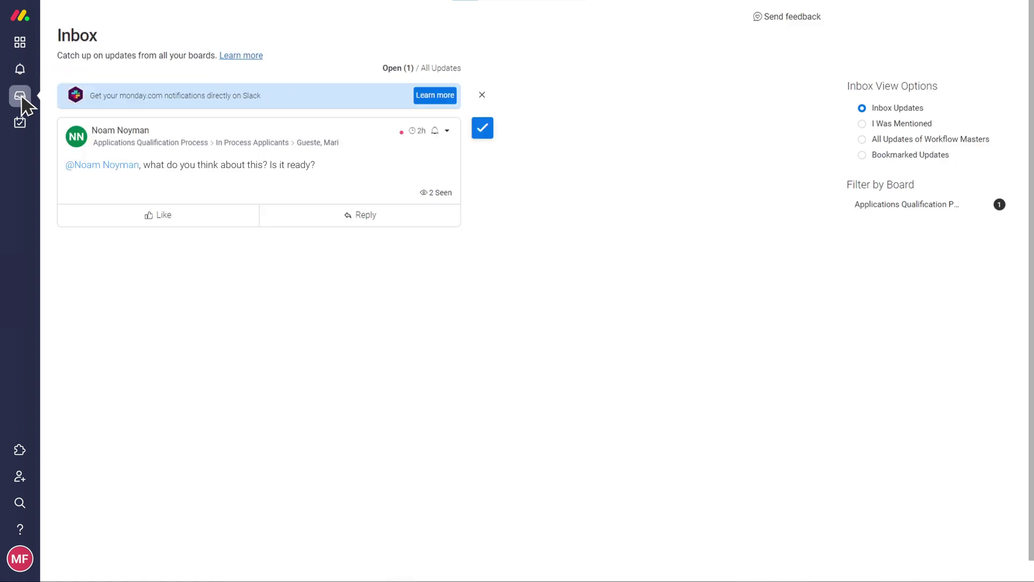